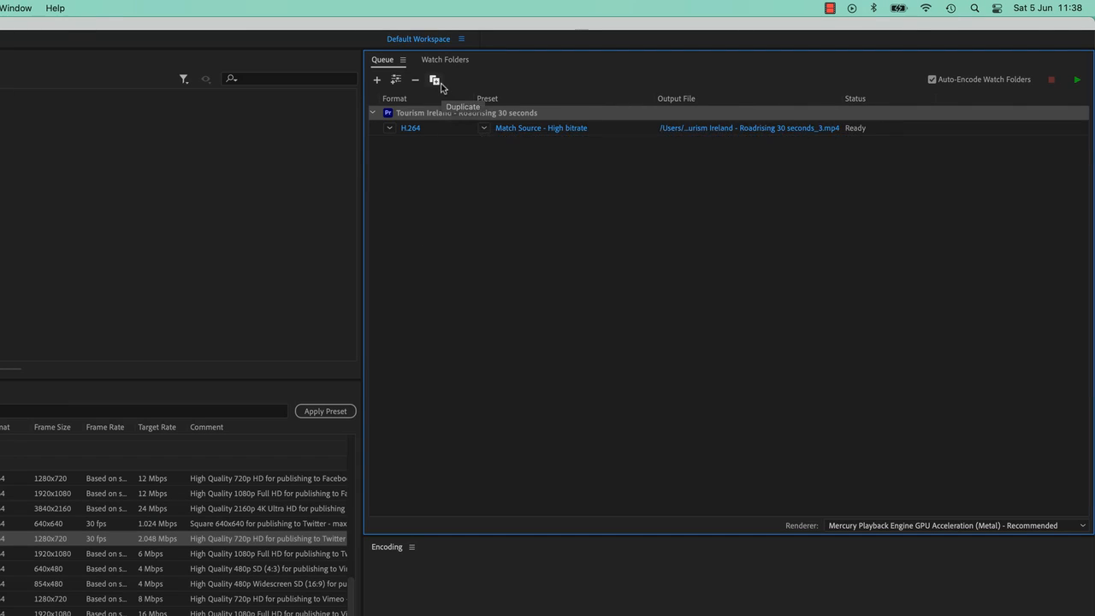
Step: Duplicate the Tourism Ireland - Roadrising 30 seconds source in the queue and remove the copy
click(435, 79)
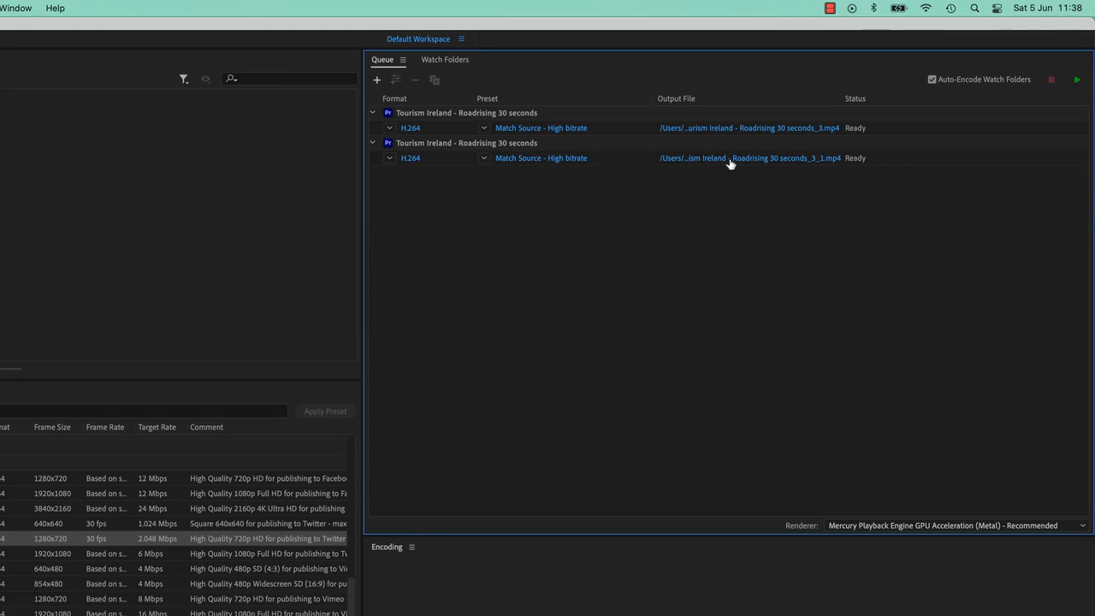
click(439, 144)
key(Delete)
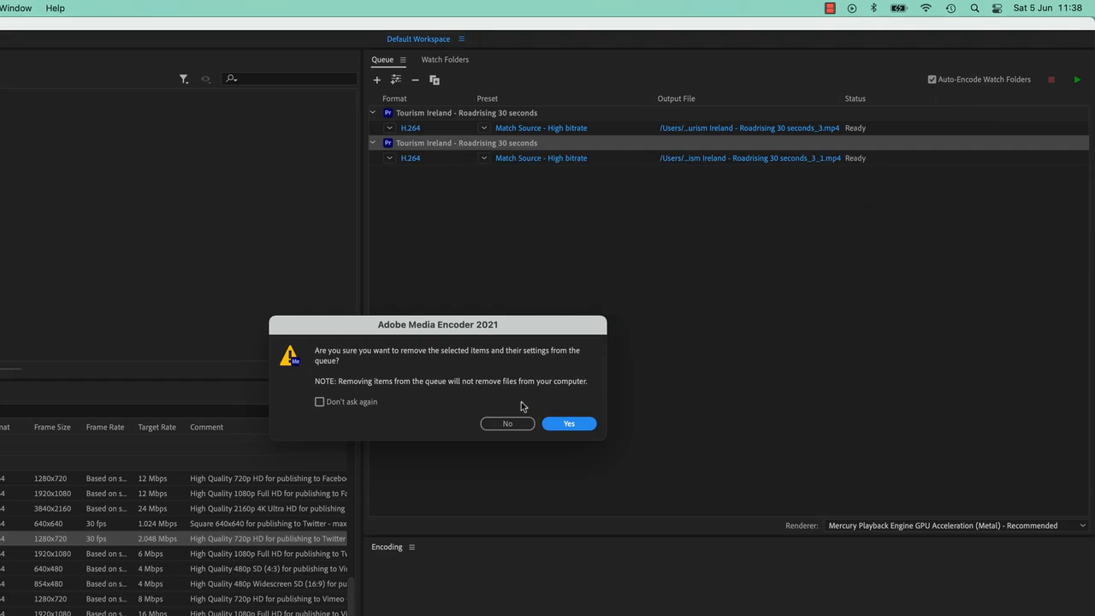
click(568, 424)
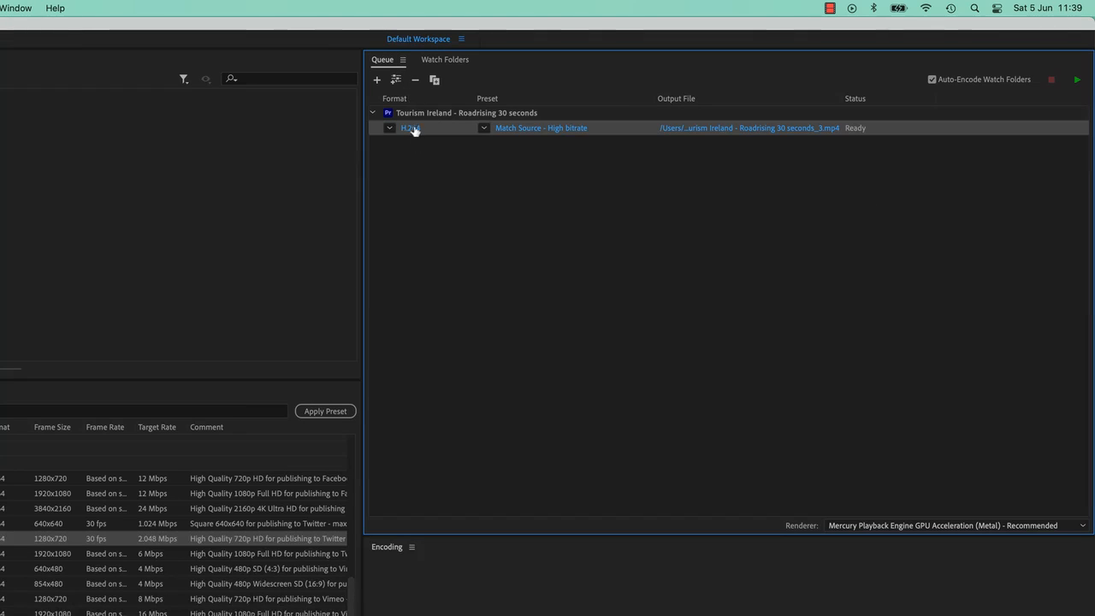
Step: Add a second output to the Tourism Ireland source and set its preset to Match Source - Adaptive High Bitrate
click(434, 116)
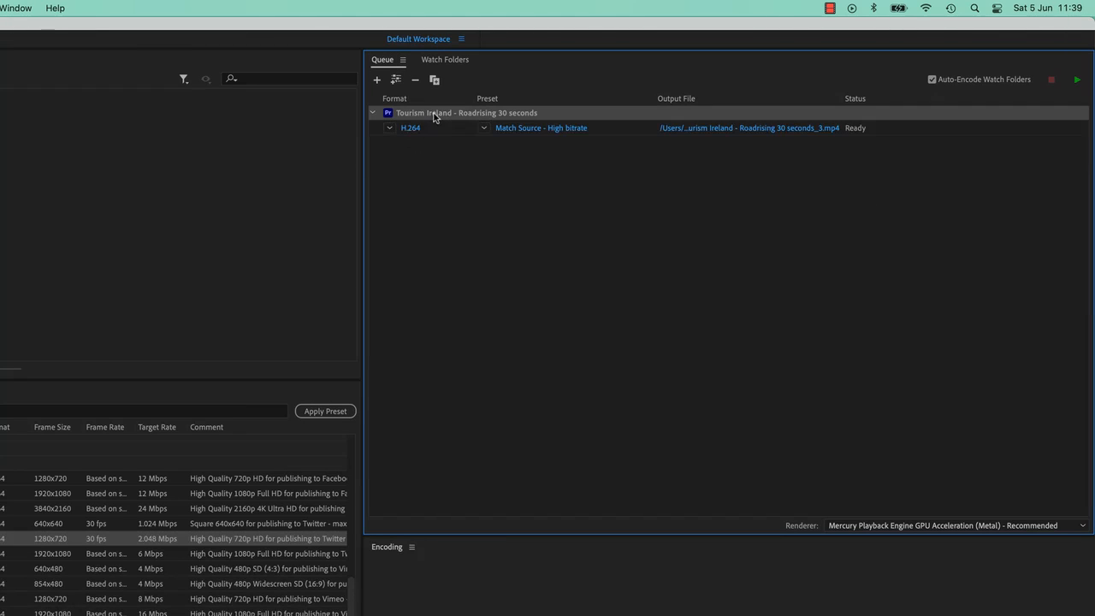
click(399, 82)
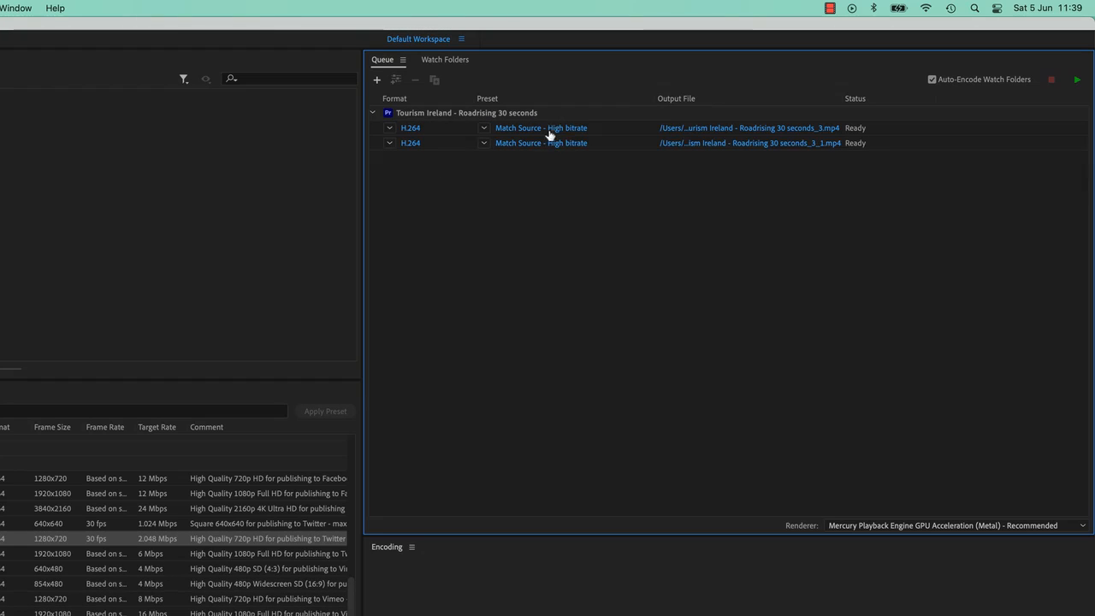
click(521, 145)
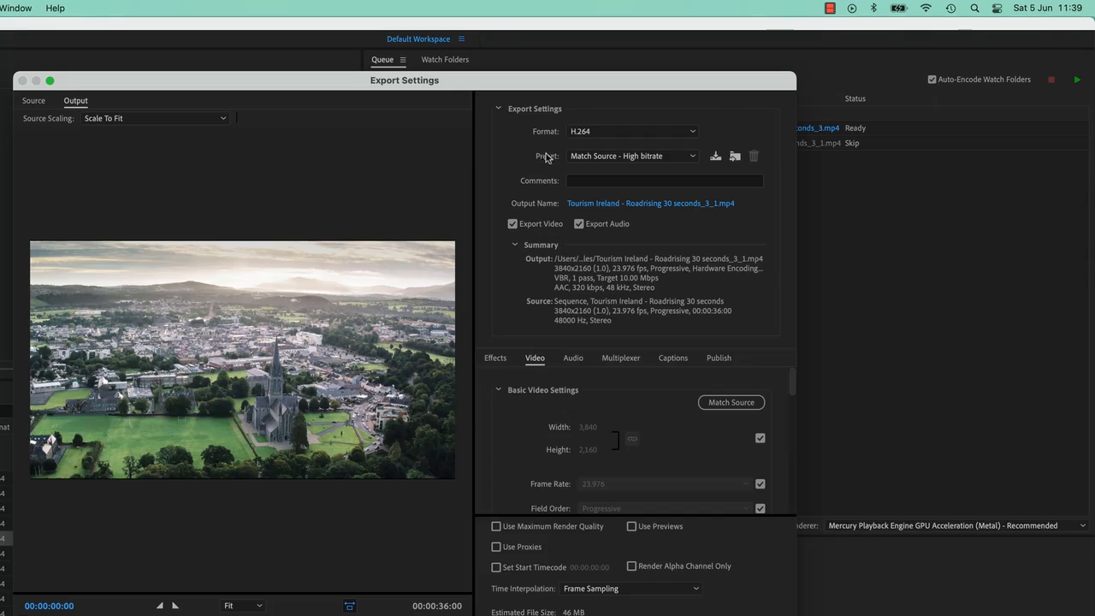
click(603, 156)
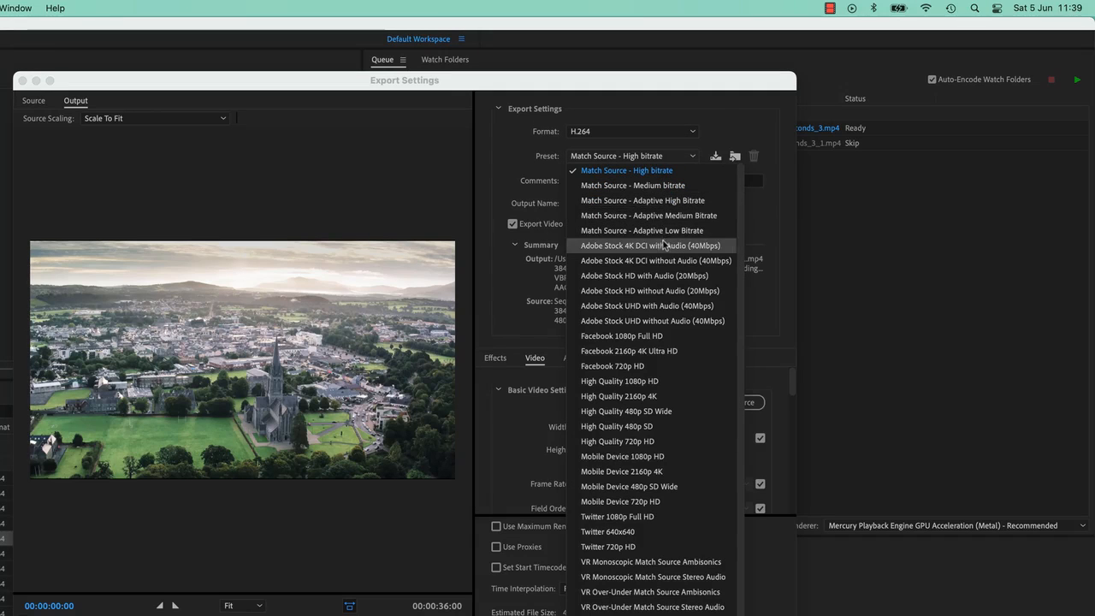
click(661, 202)
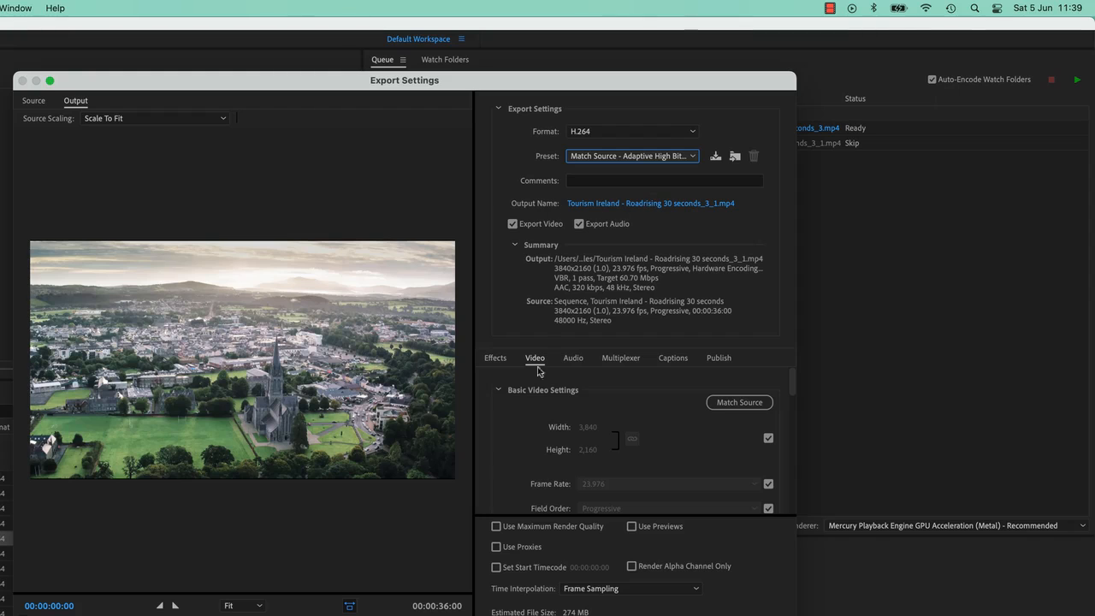
Step: Stop the second output's frame size from matching the source, set its width to 1920, and accept the export settings
click(768, 438)
click(588, 427)
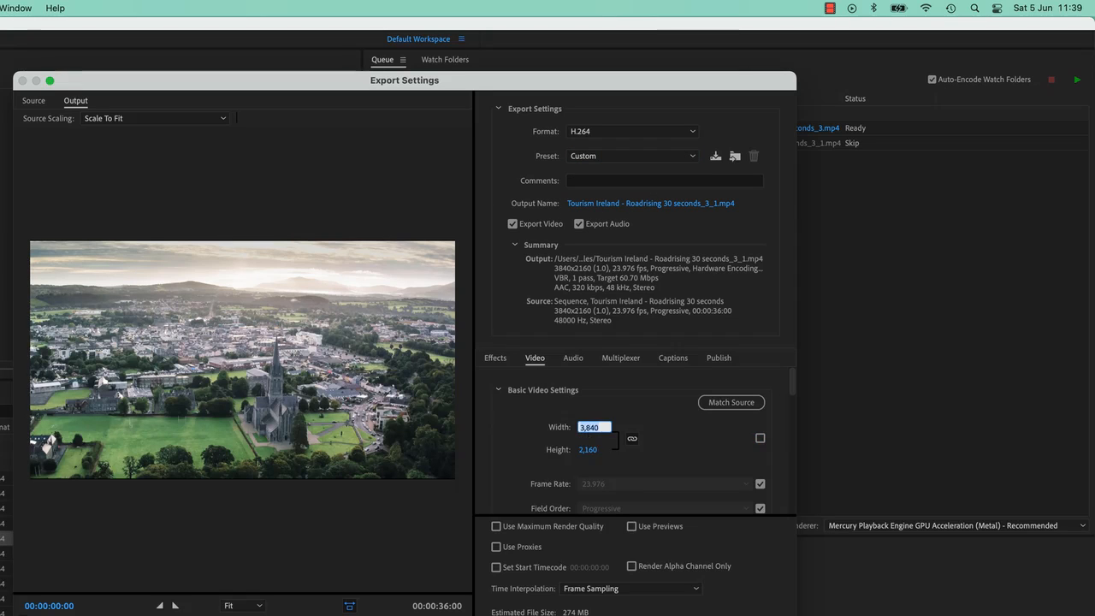
text(1920)
key(Return)
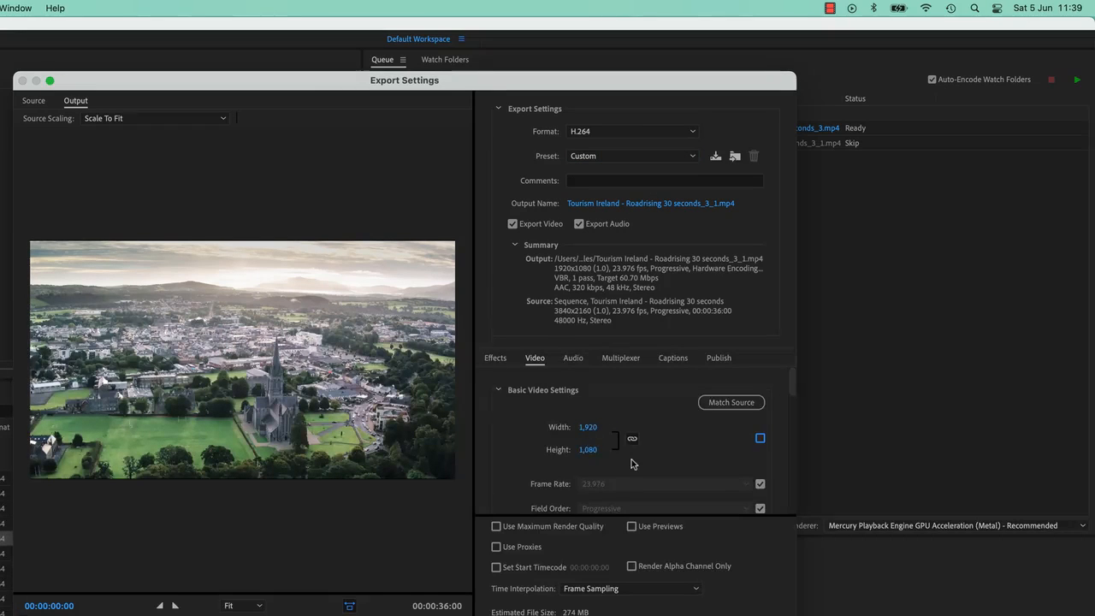
click(801, 541)
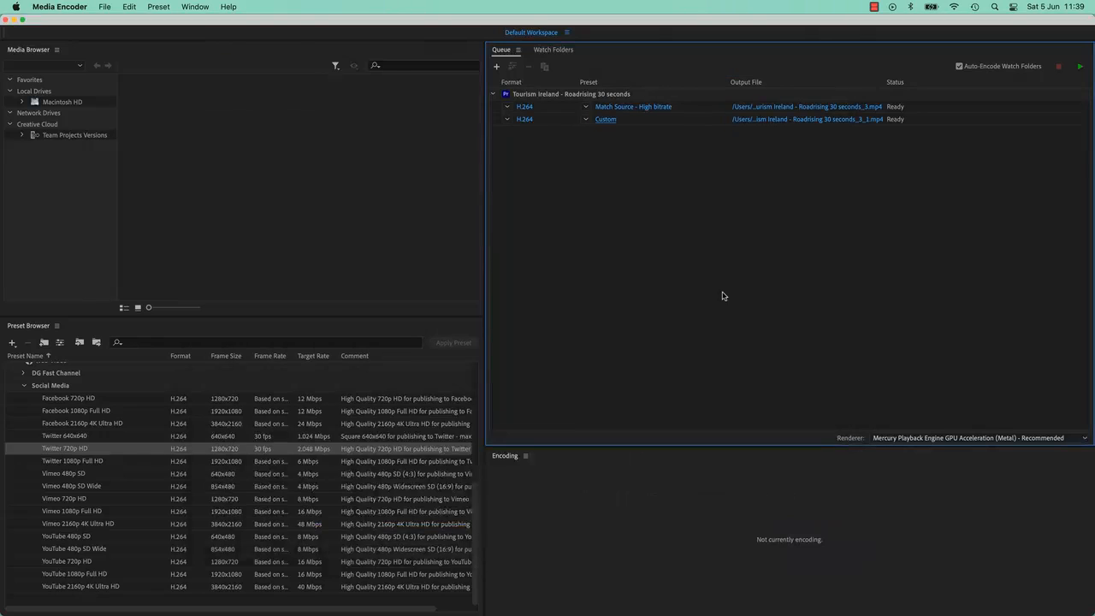
Step: Add a third output with the Match Source - Adaptive Low Bitrate preset and open its export settings
click(553, 125)
click(512, 66)
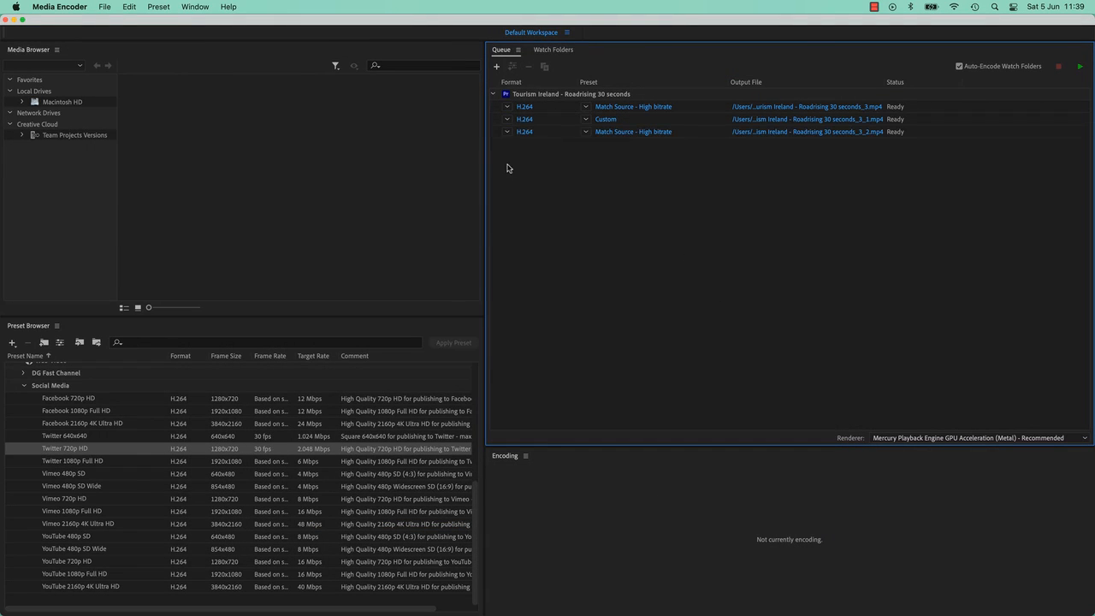
click(586, 133)
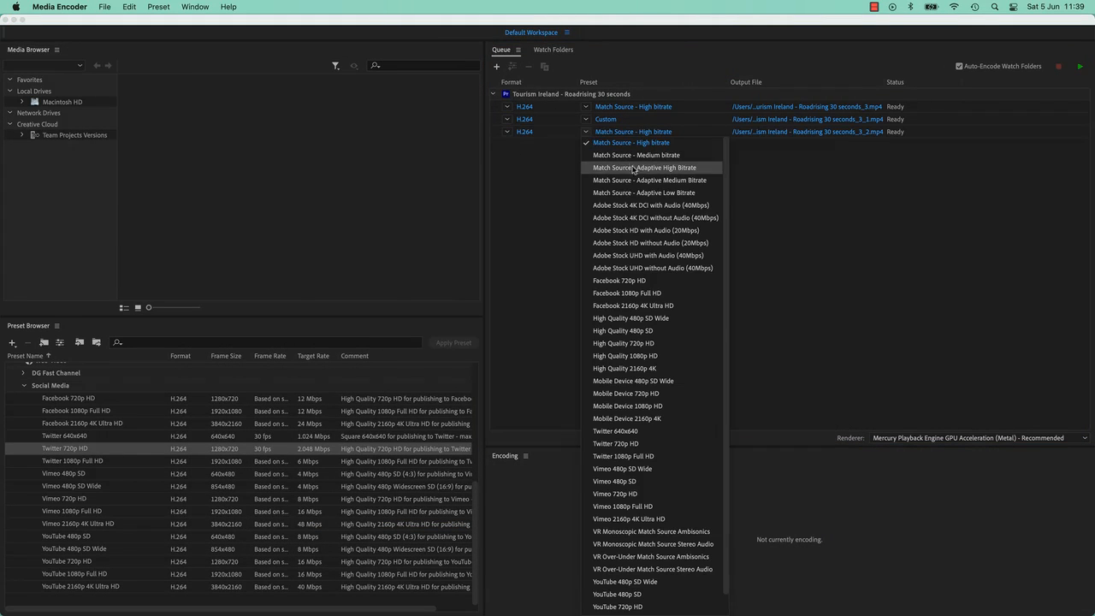
click(654, 193)
click(609, 135)
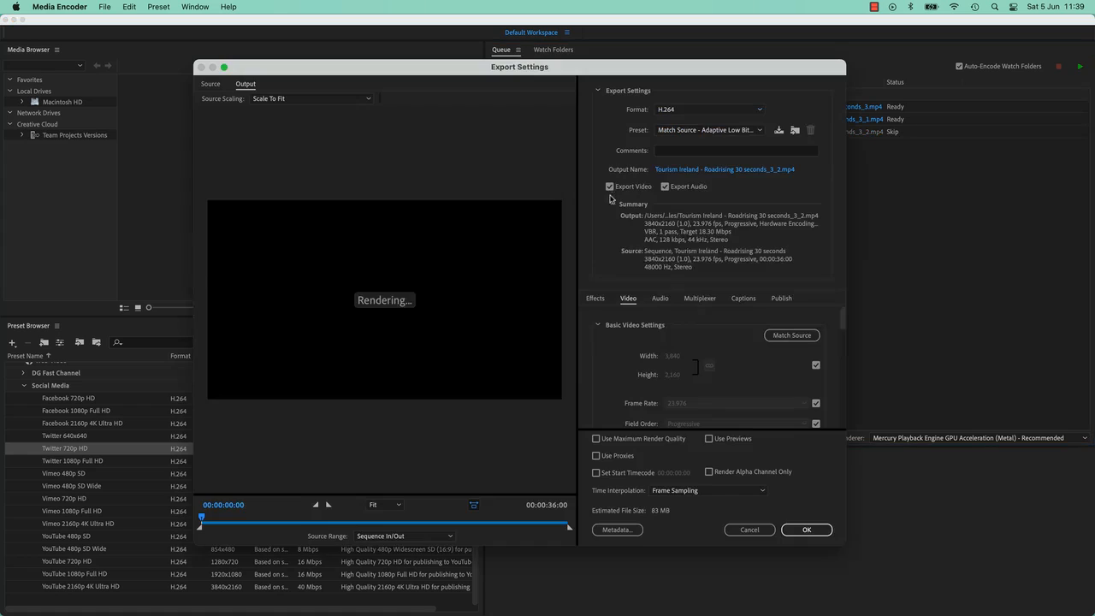
Step: Try a frame height of 720 on the third output and revert to the Match Source - Adaptive Low Bitrate preset
click(816, 365)
click(690, 376)
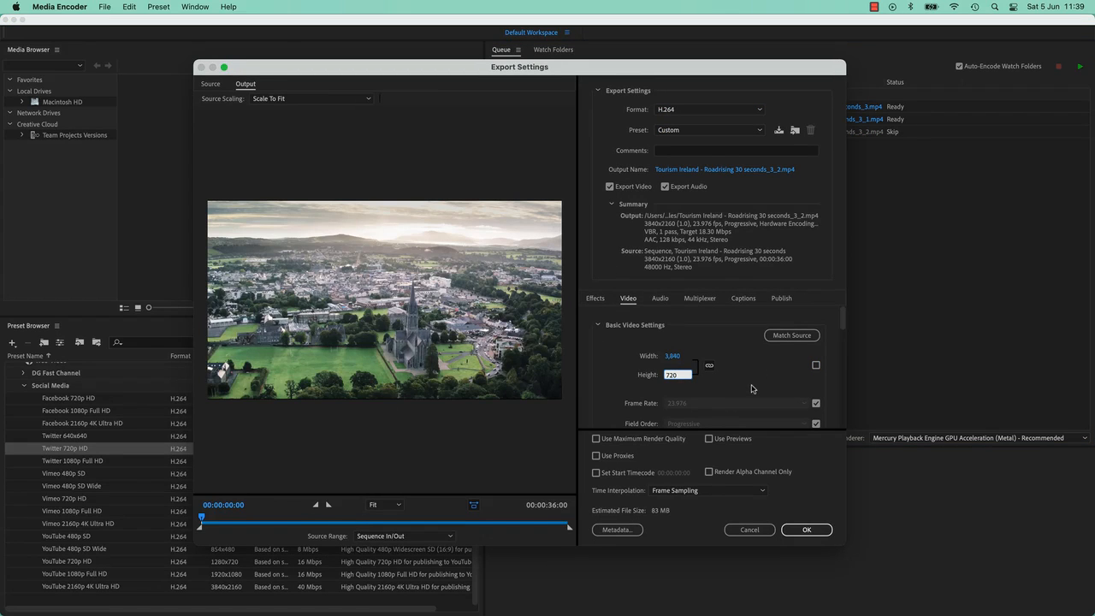
key(Return)
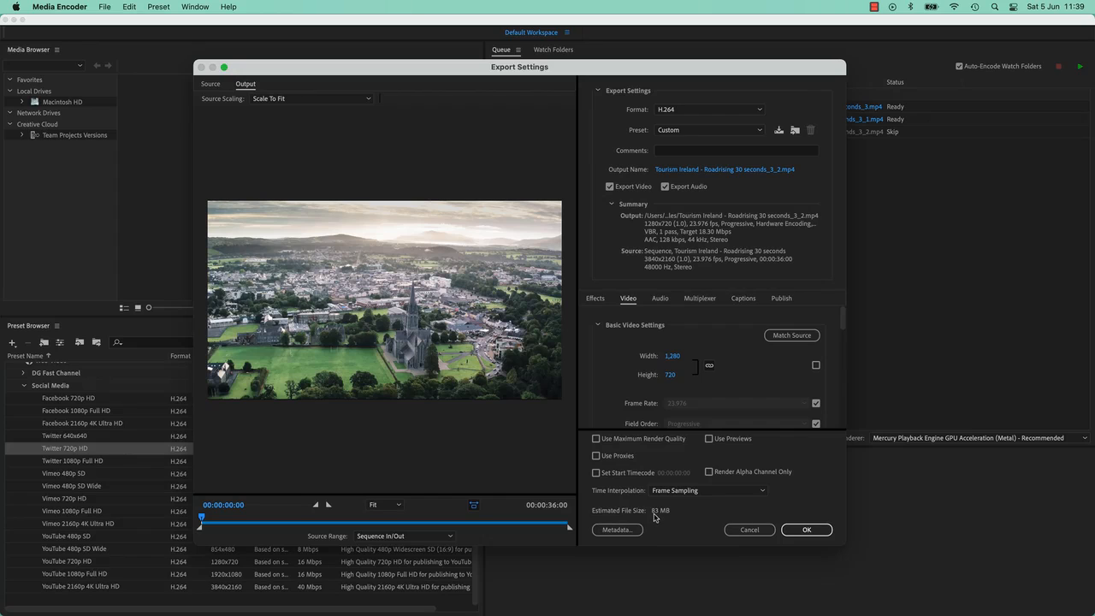
click(710, 130)
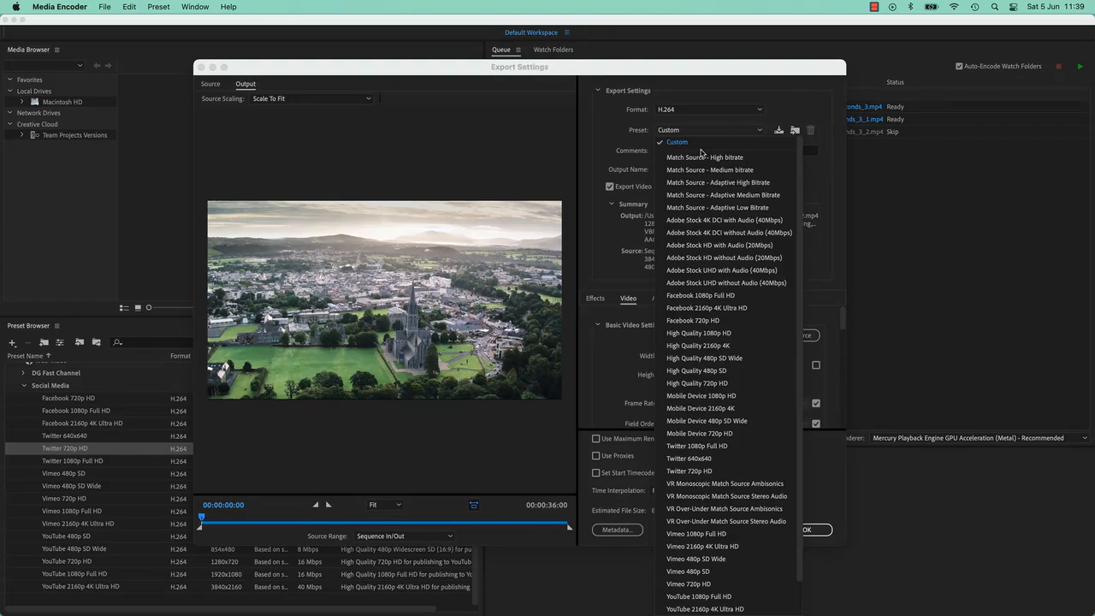
click(718, 207)
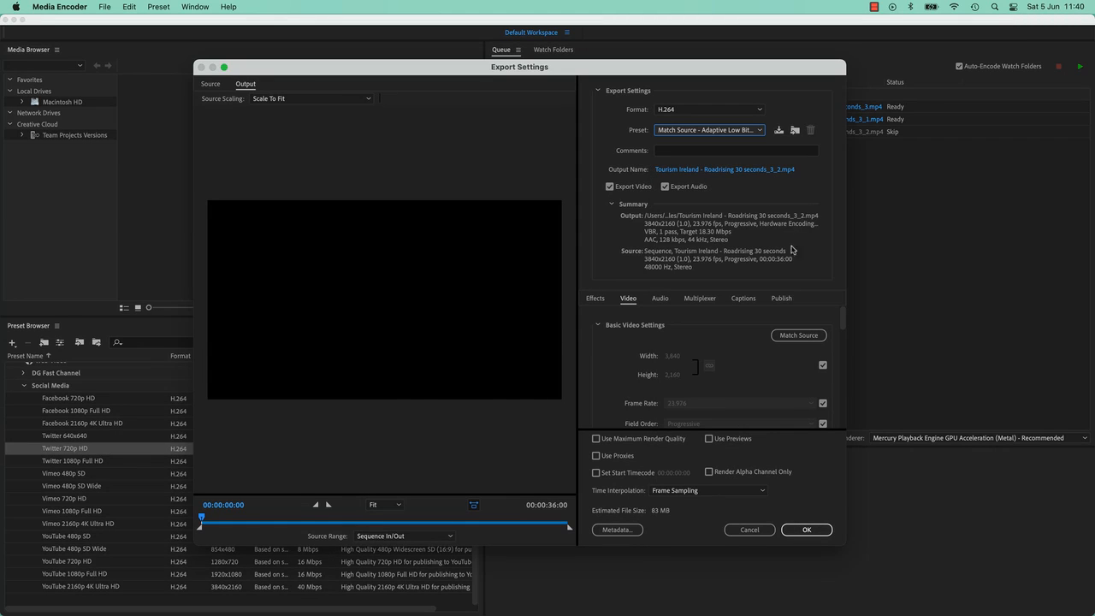
Step: Stop the third output's frame size from matching the source, set its height to 720, and accept the export settings
click(823, 367)
click(678, 374)
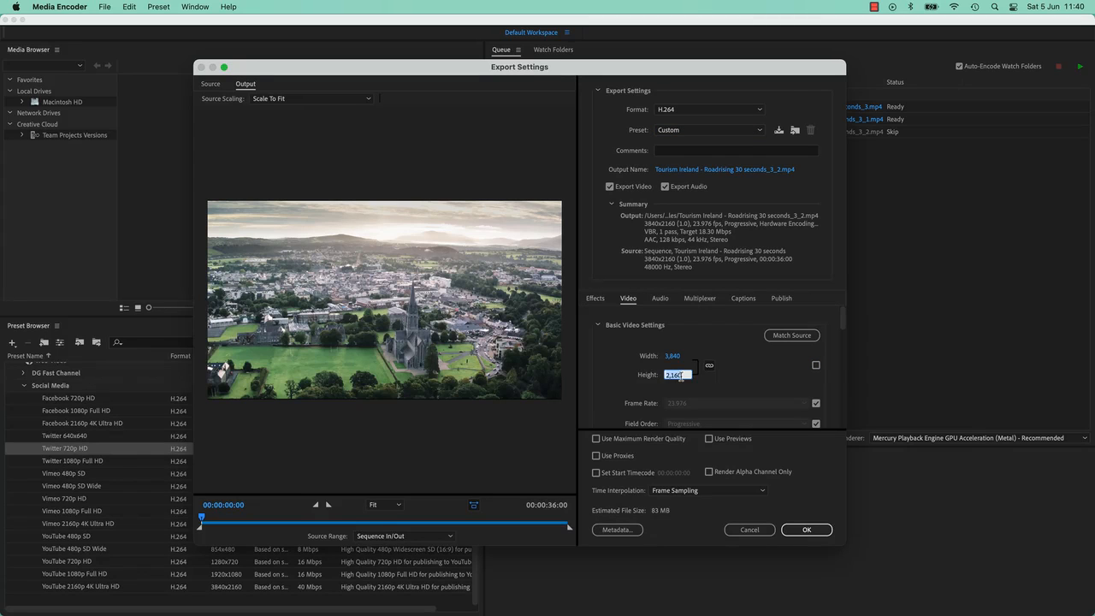
text(720)
key(Tab)
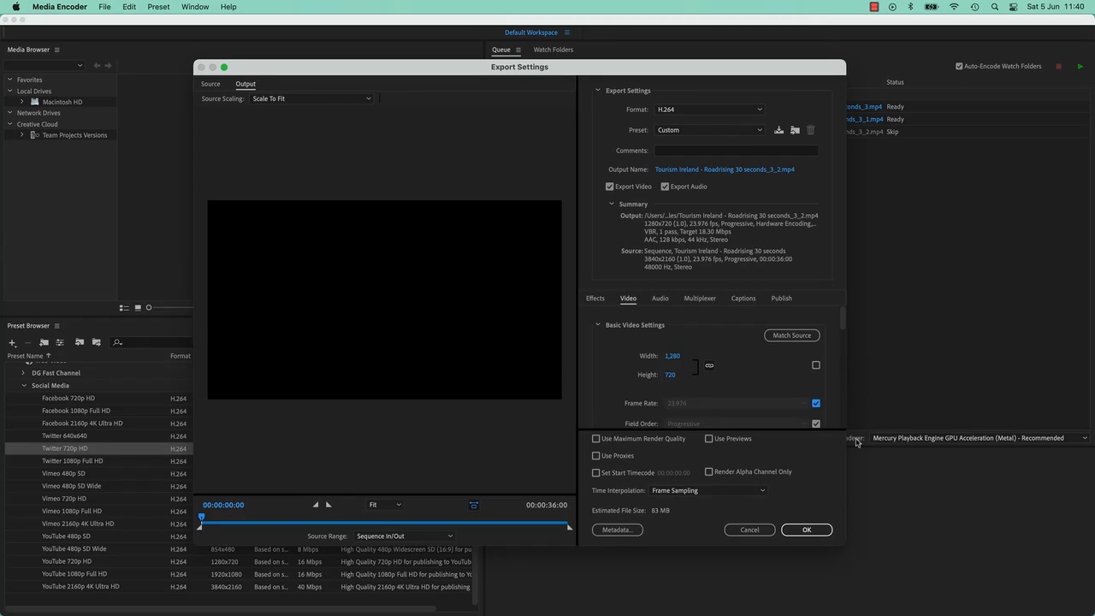
click(814, 530)
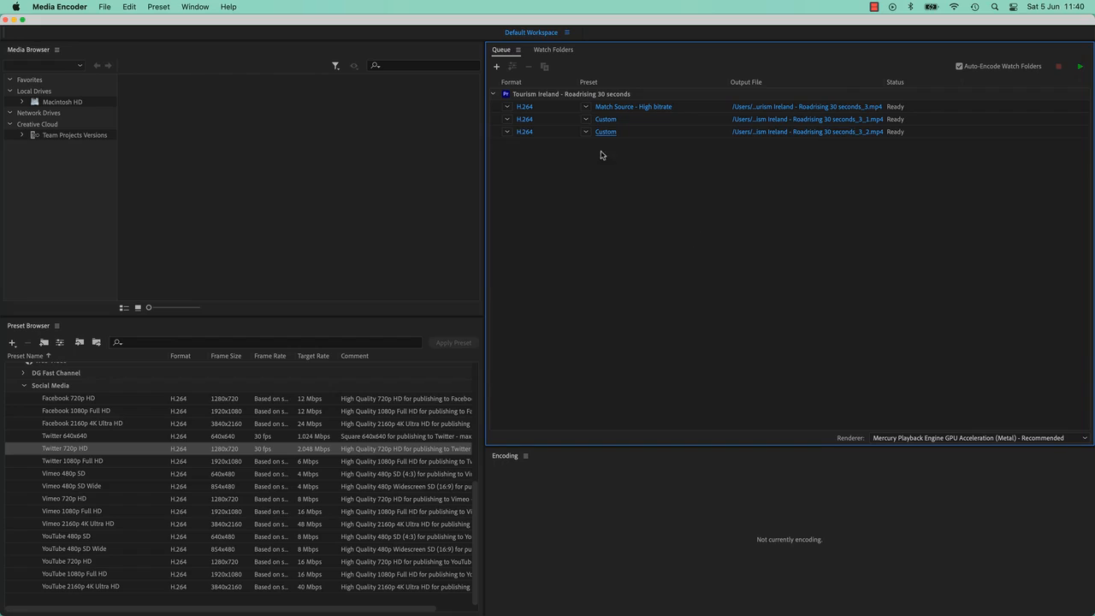
Step: Set the Socials folder as the destination for all three Tourism Ireland outputs and start encoding the queue
mouse_move(554, 99)
drag(786, 167, 784, 111)
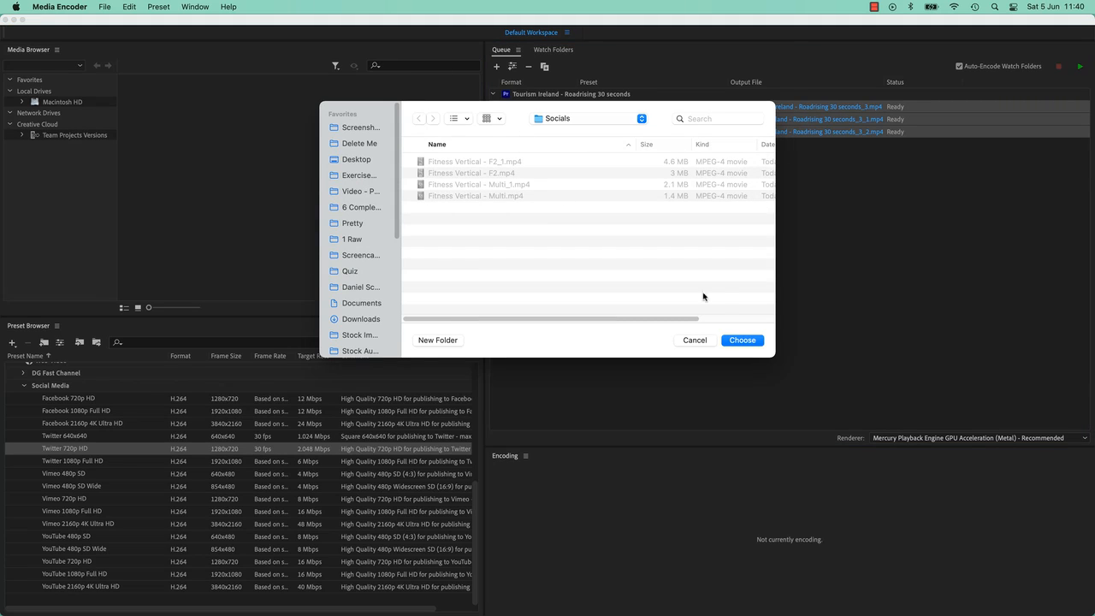
click(741, 341)
click(1079, 67)
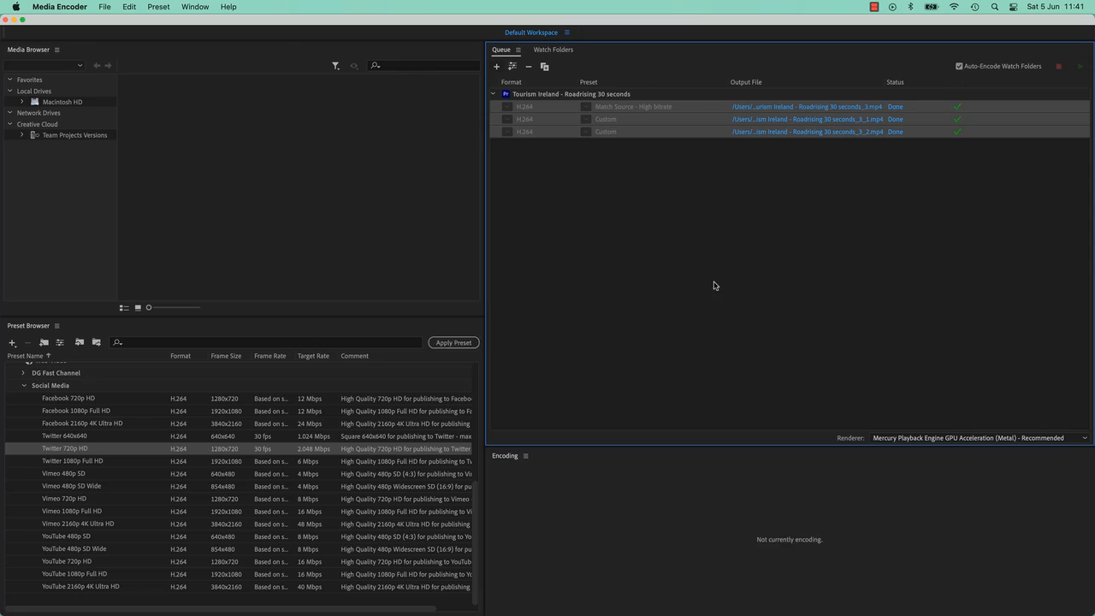
Step: Switch to Premiere Pro and select the Fitness Vertical - F1, F2, M1 and Multi sequences in the project
click(537, 96)
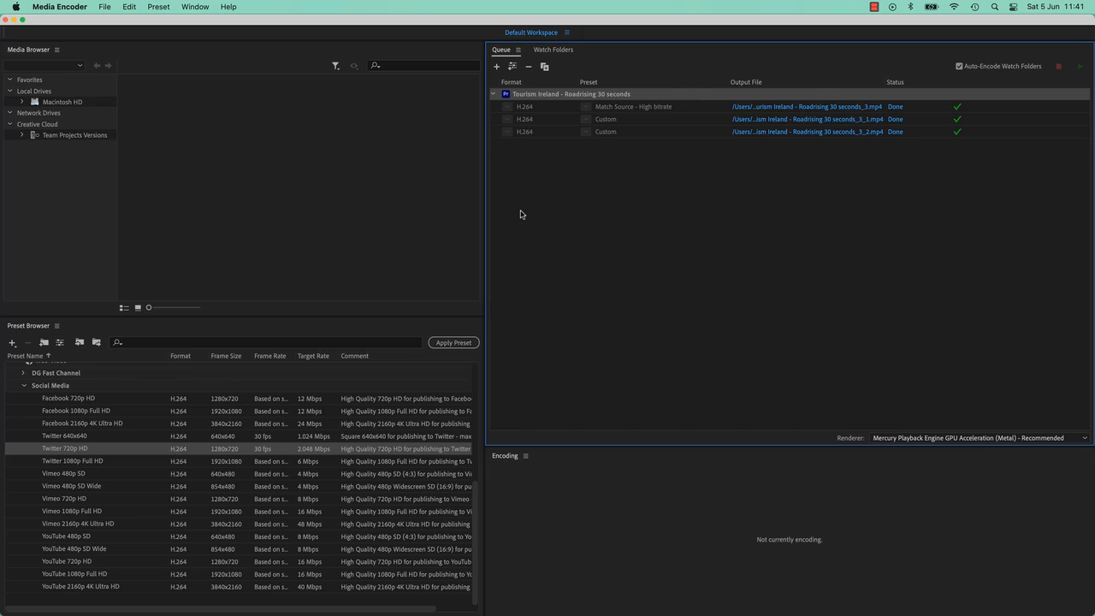
key(super+Tab)
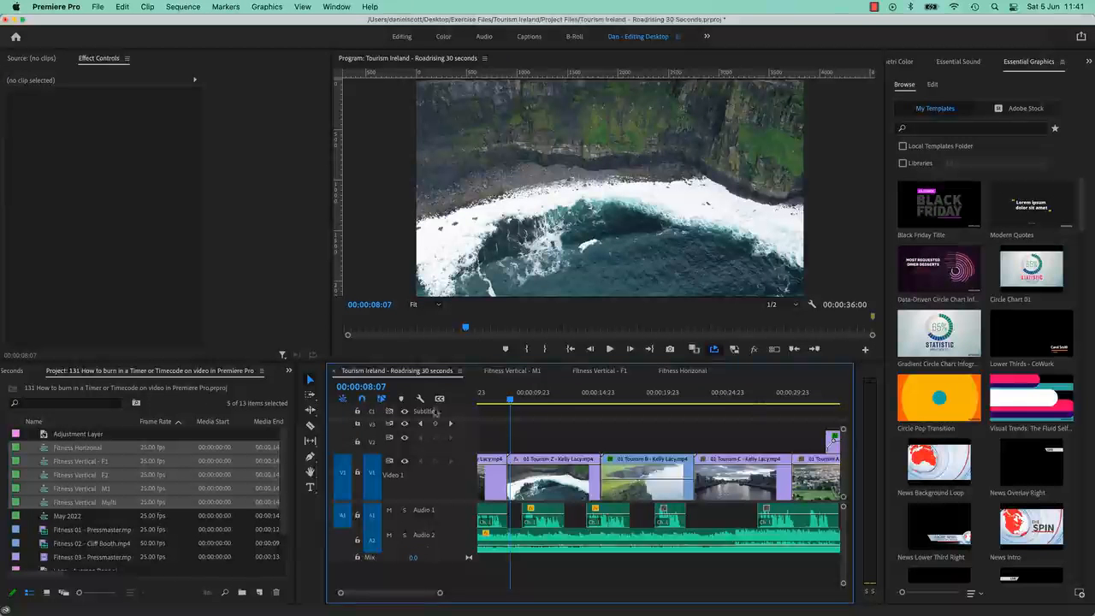
click(513, 371)
click(109, 517)
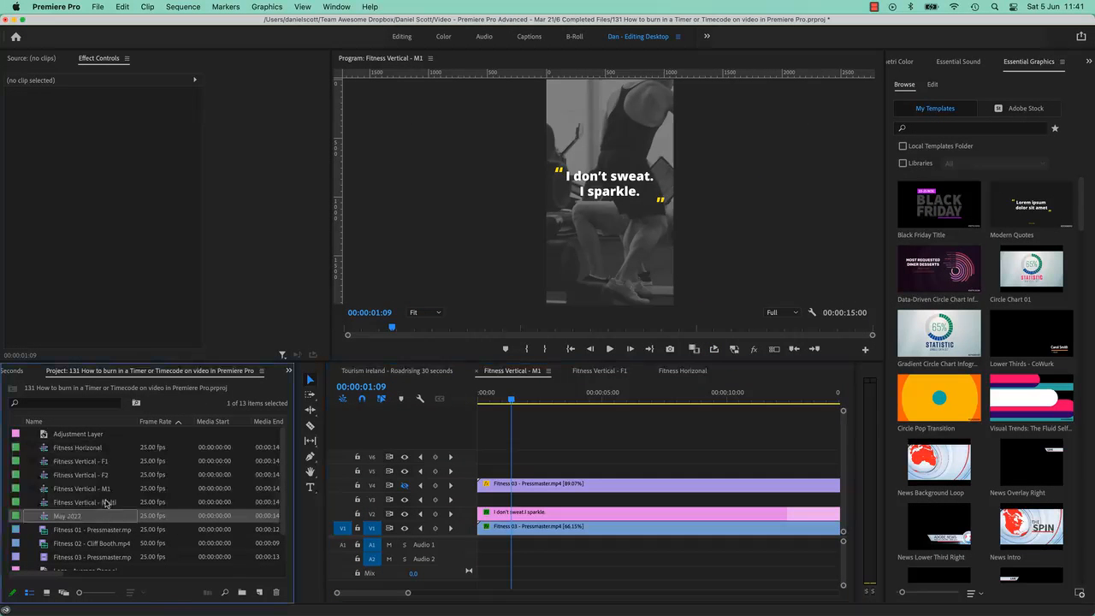
click(106, 503)
shift+click(101, 480)
shift+click(94, 462)
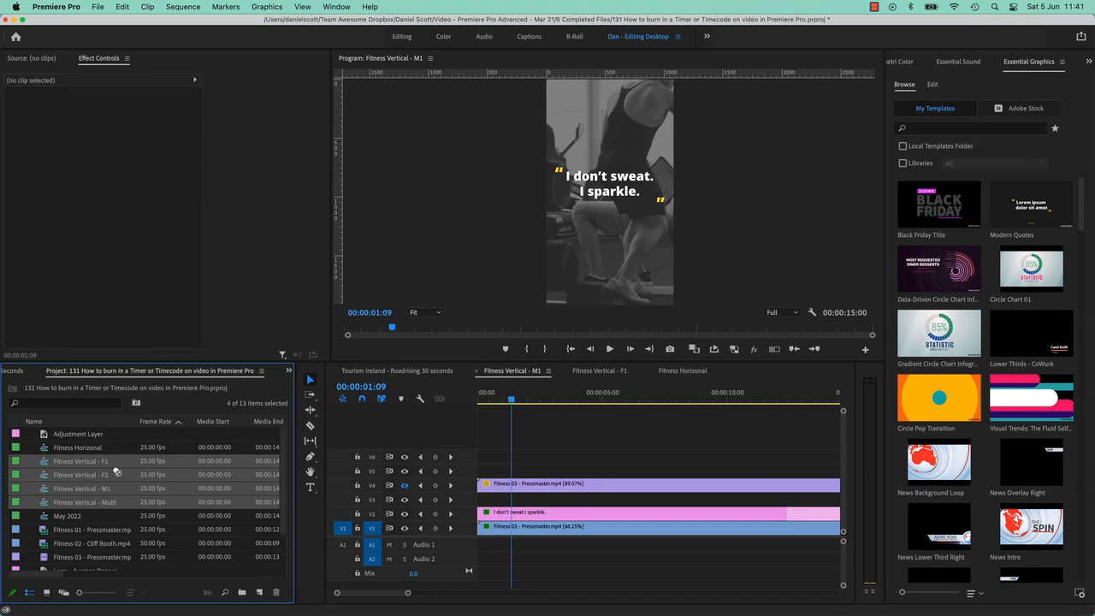
Step: Add the four selected Fitness Vertical sequences to the Media Encoder queue
key(super+Tab)
drag(116, 470, 588, 236)
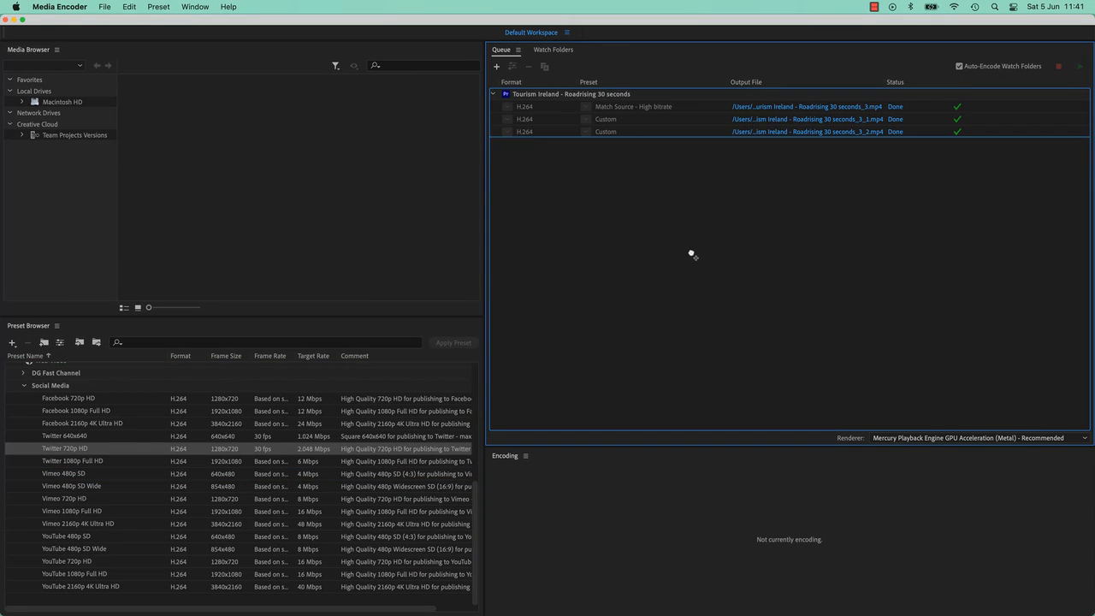
drag(691, 254, 660, 205)
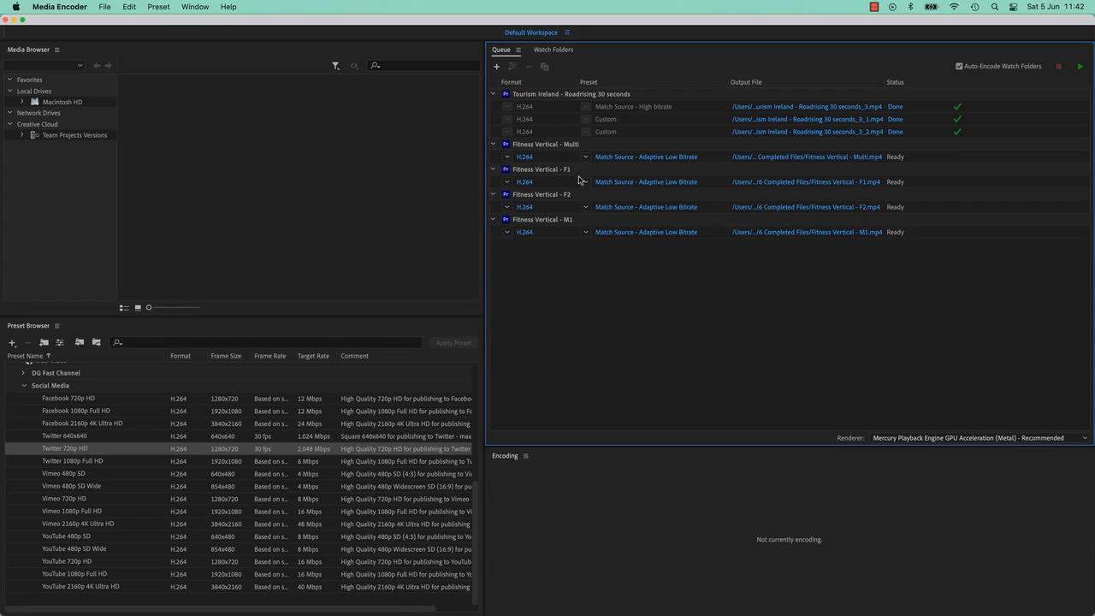
Step: Remove all four Fitness Vertical sources from the queue
click(553, 145)
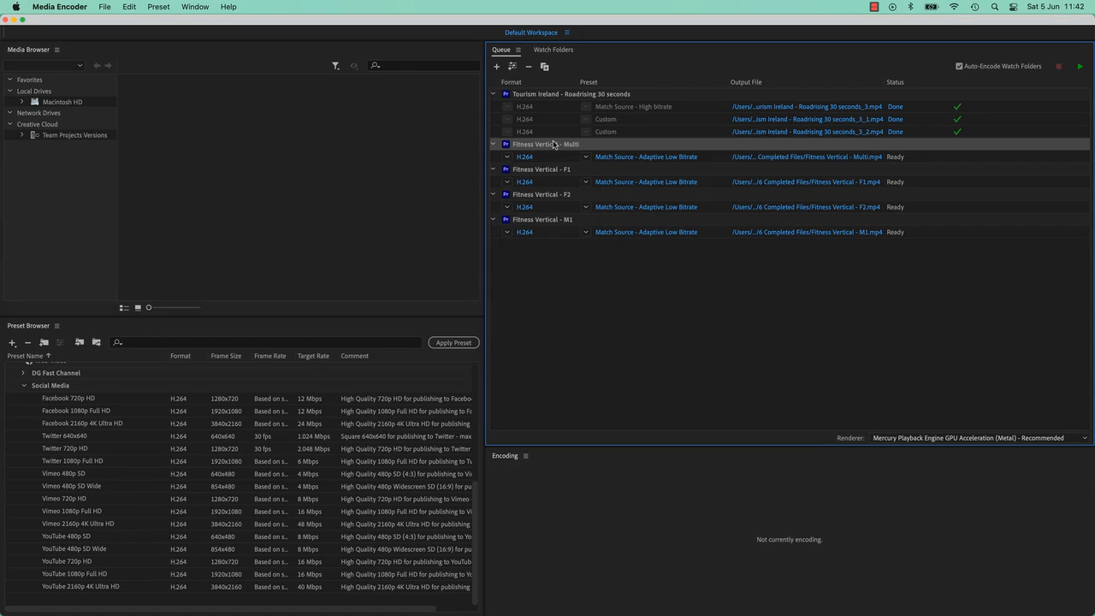
shift+click(538, 225)
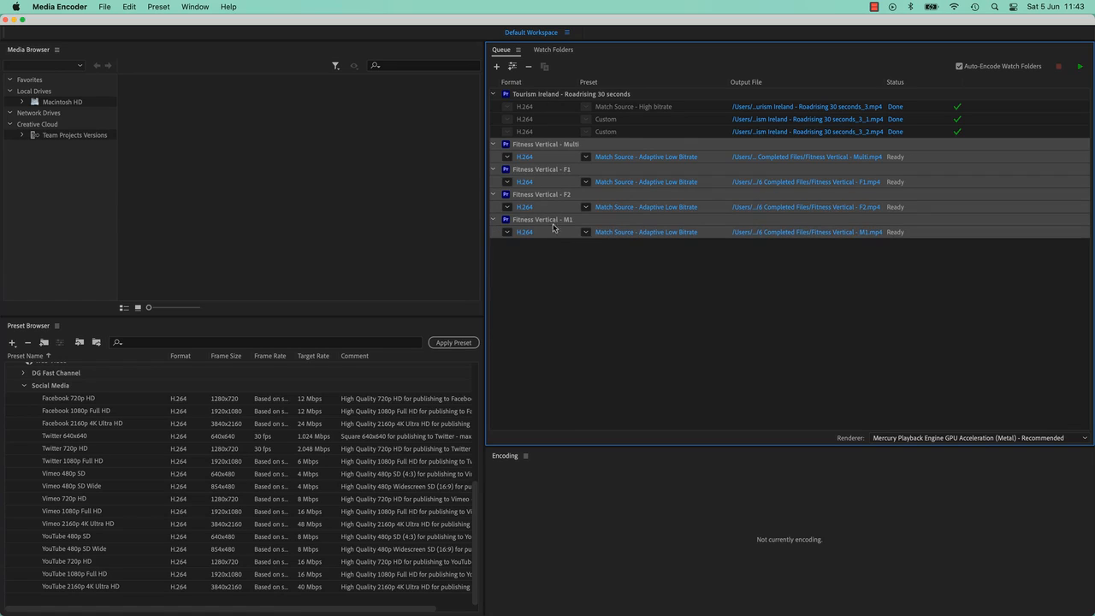
click(528, 66)
click(657, 353)
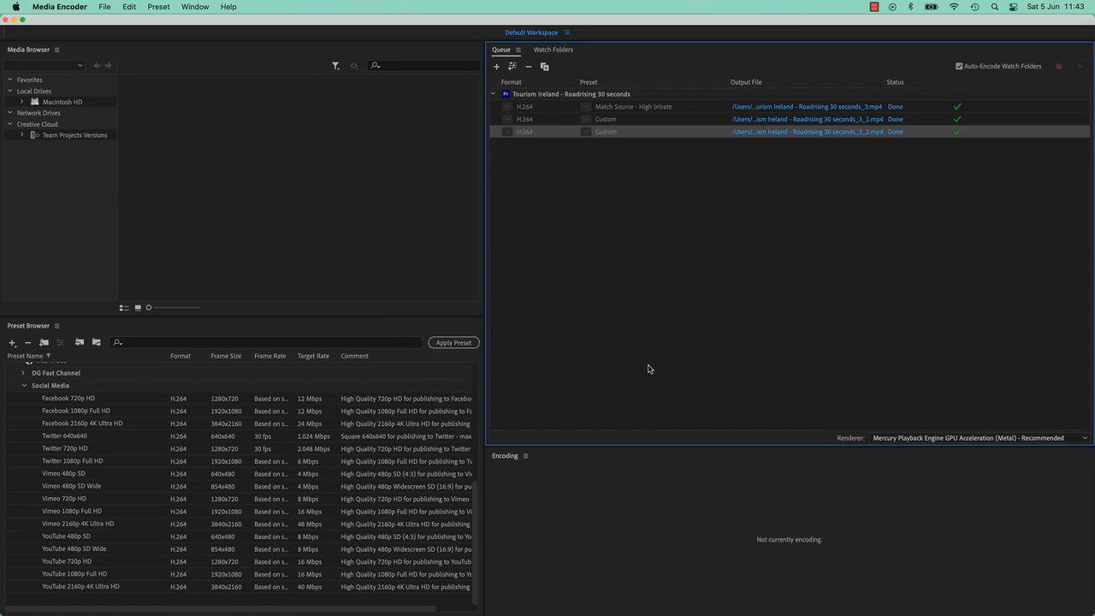
Step: Duplicate the finished Tourism Ireland source with its three outputs and remove the completed original from the queue
click(558, 96)
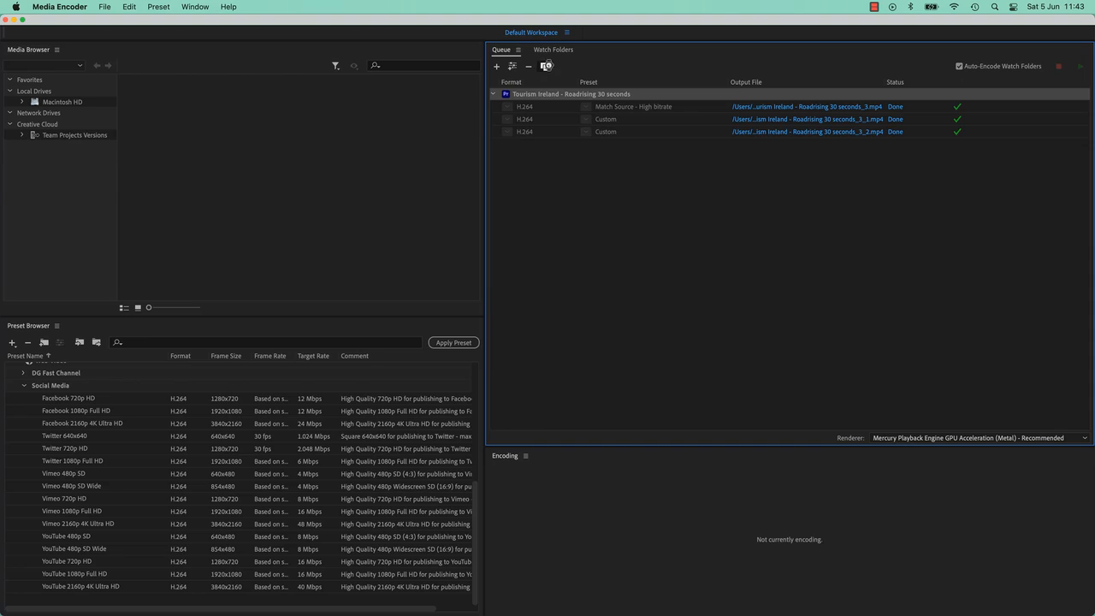
click(544, 66)
click(548, 98)
click(530, 67)
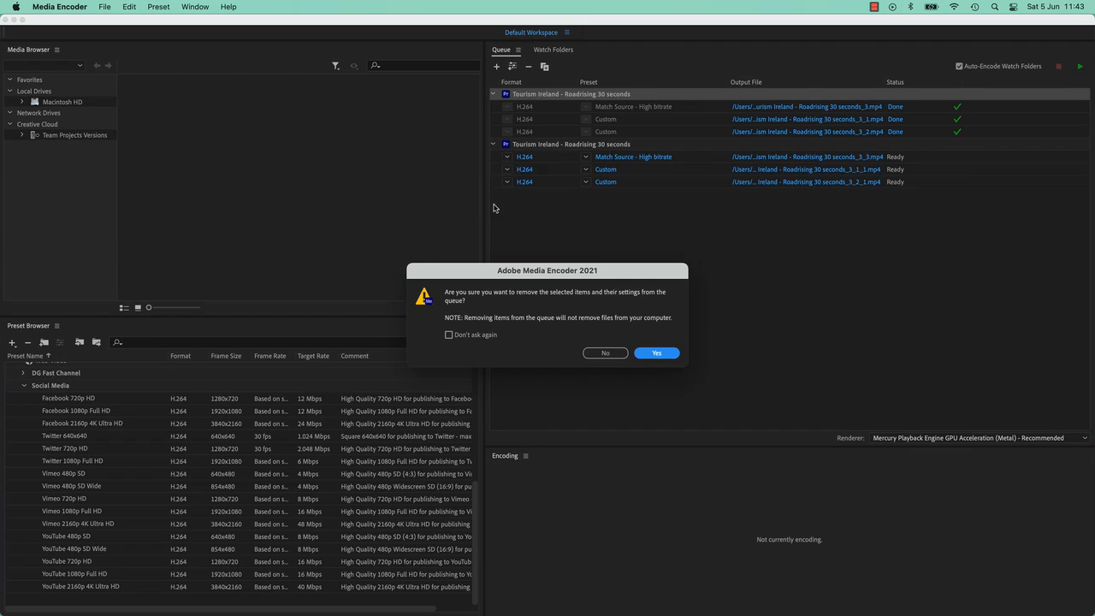
click(657, 353)
shift+click(637, 123)
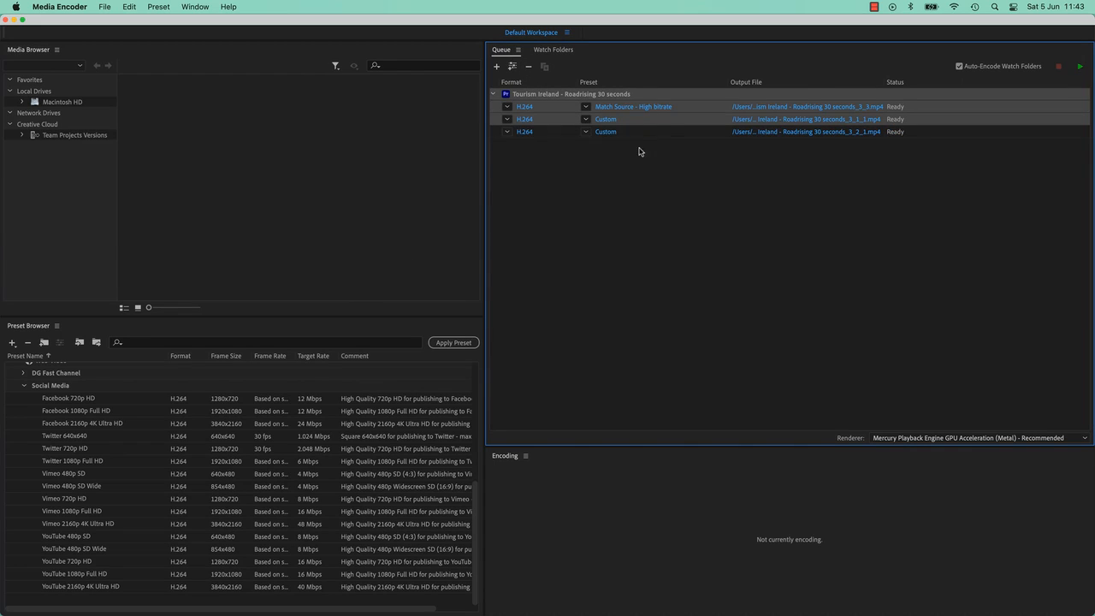
Step: Remove the two Custom H.264 outputs from the Tourism Ireland source in the queue
click(636, 133)
shift+click(624, 120)
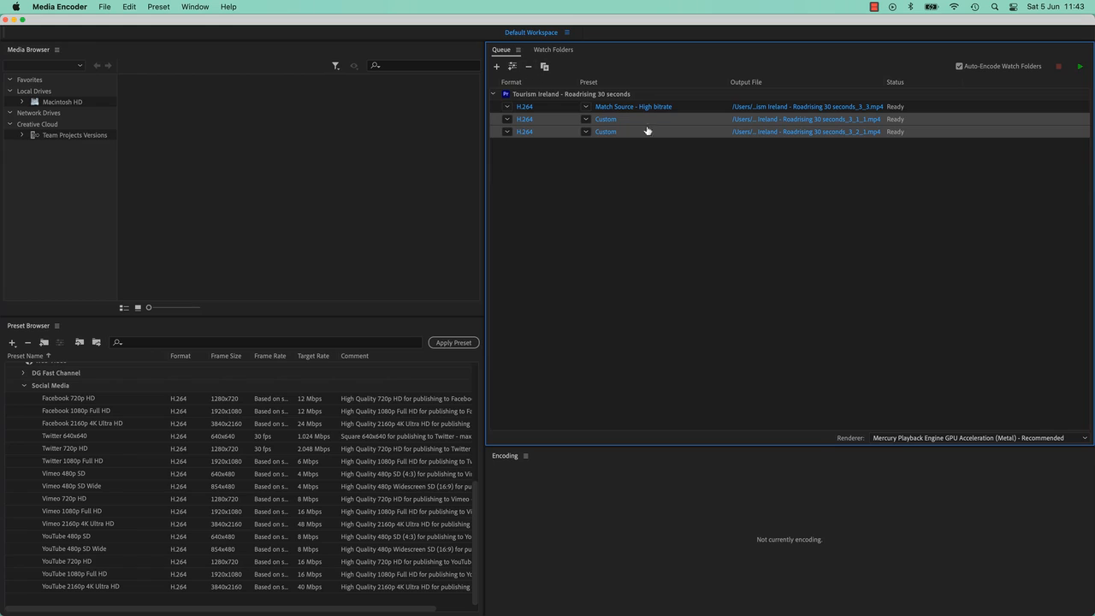
click(529, 68)
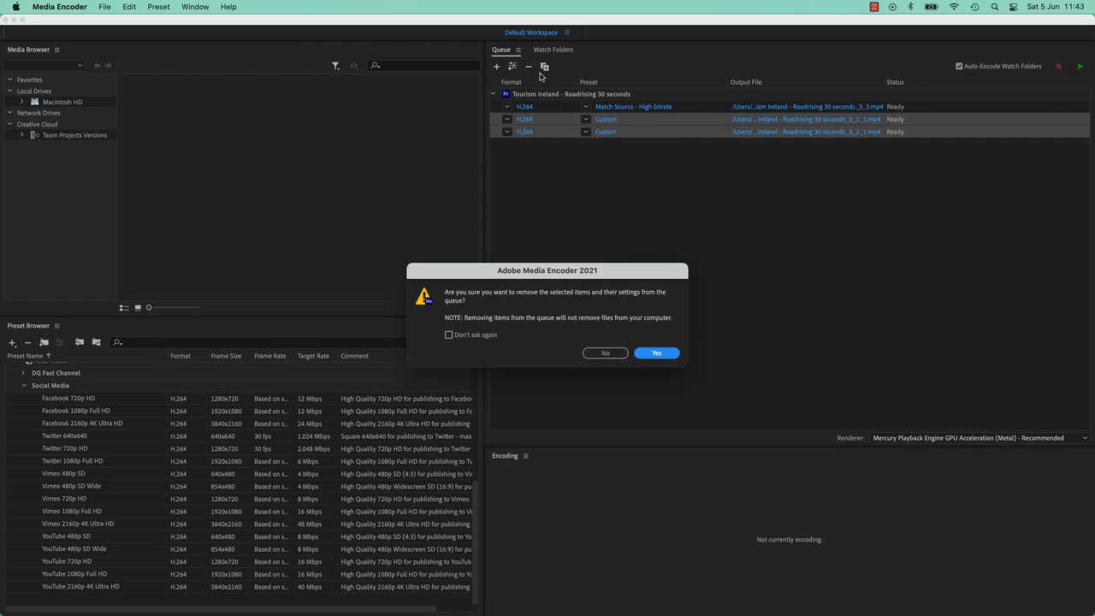
click(664, 362)
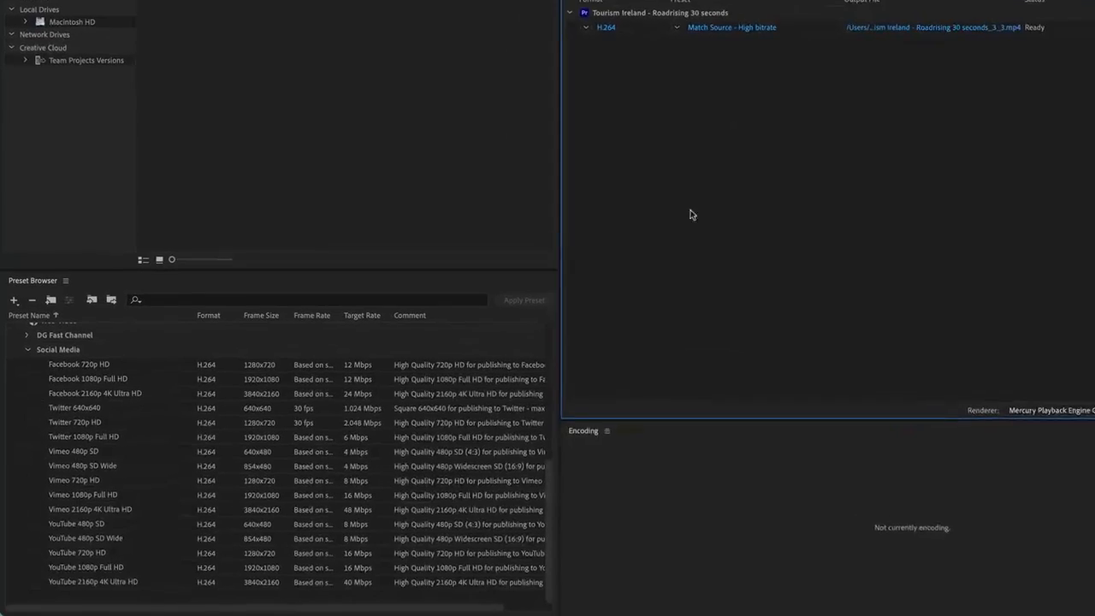
Step: Apply the whole Tutorial Renders preset group to the Tourism Ireland source in the queue
scroll(268, 473, up, 10)
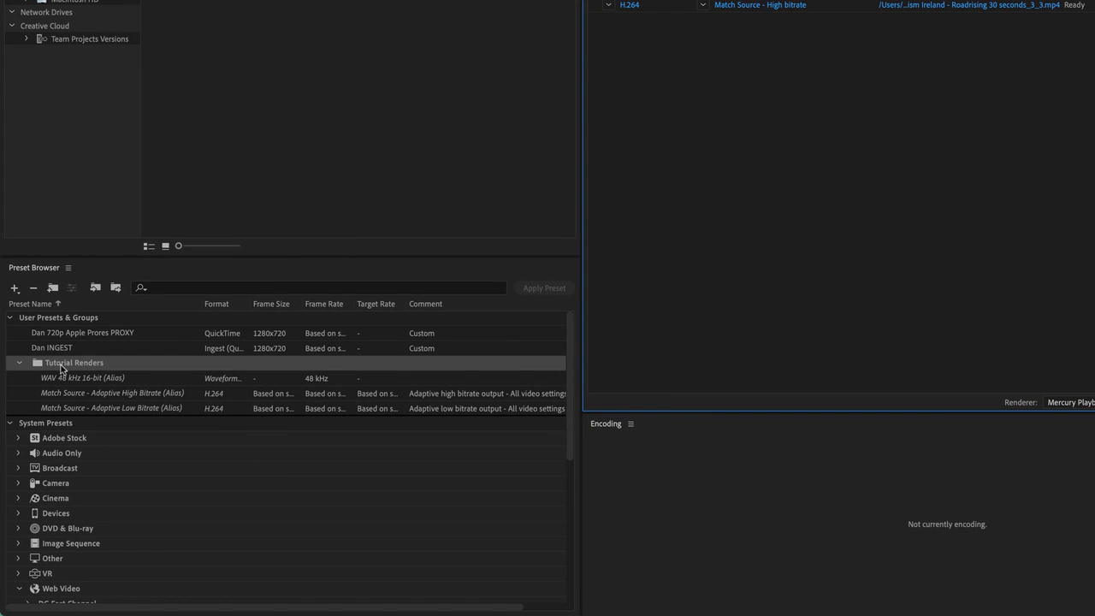
click(90, 379)
shift+click(98, 407)
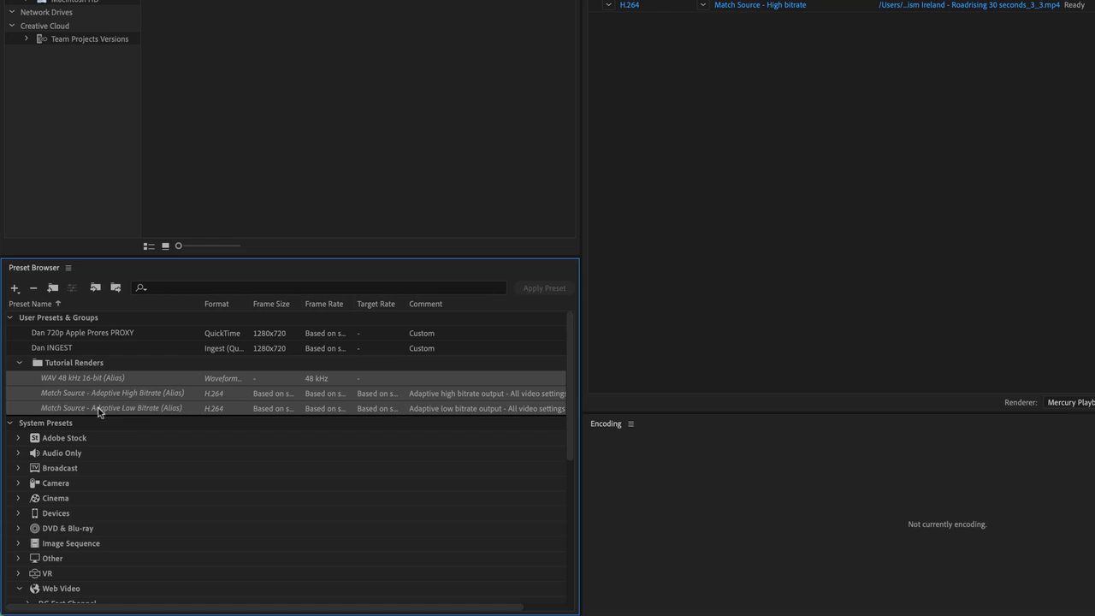
click(66, 367)
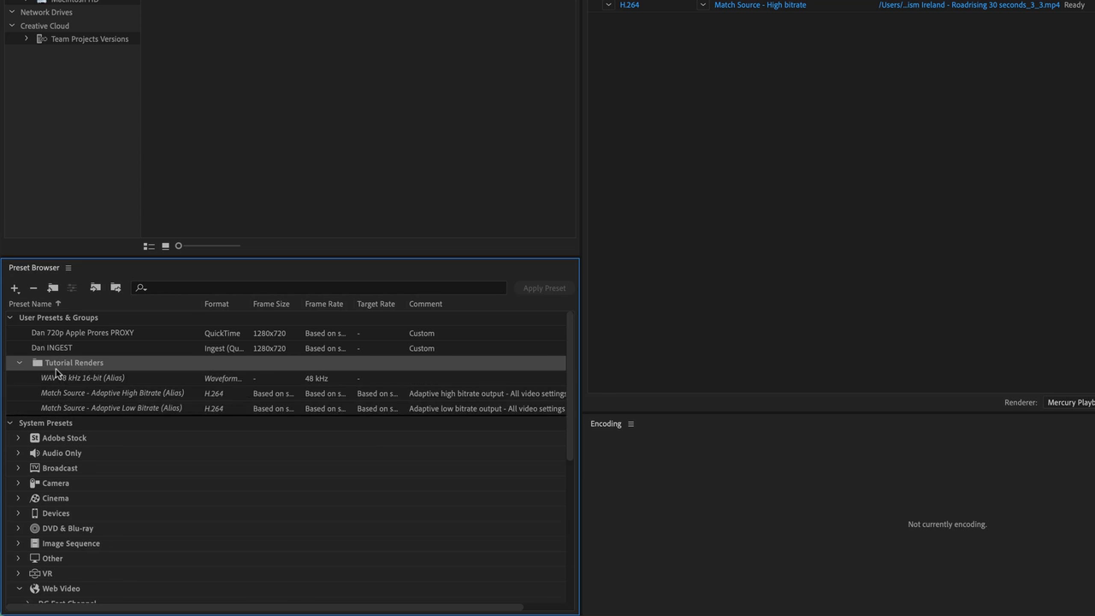
drag(72, 366, 487, 107)
drag(439, 135, 445, 139)
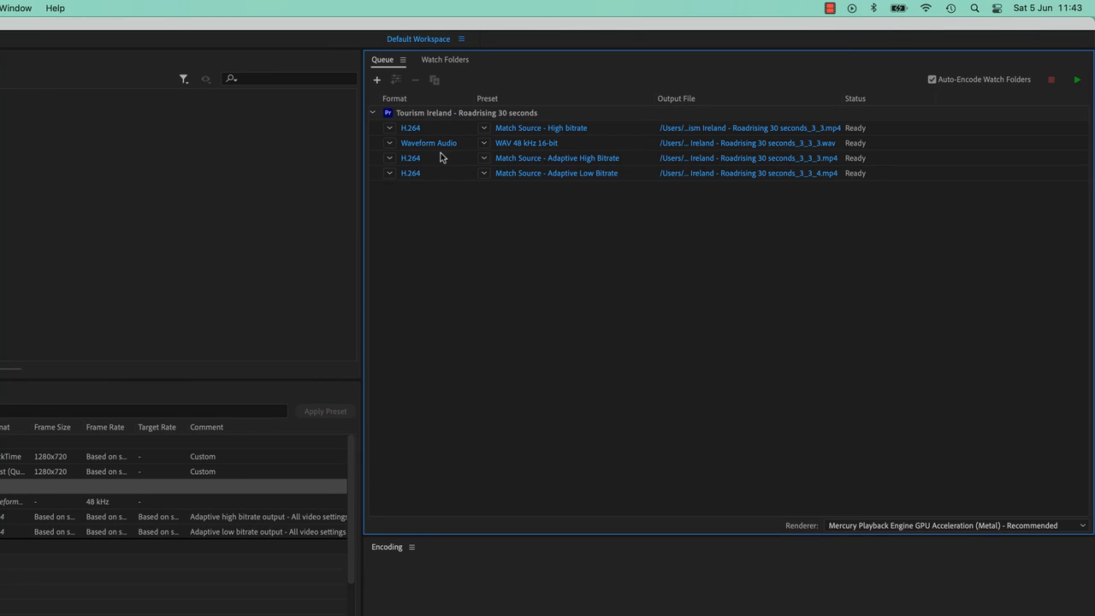
Step: Remove the Match Source - High bitrate output from the Tourism Ireland source and turn off further removal confirmations
click(447, 129)
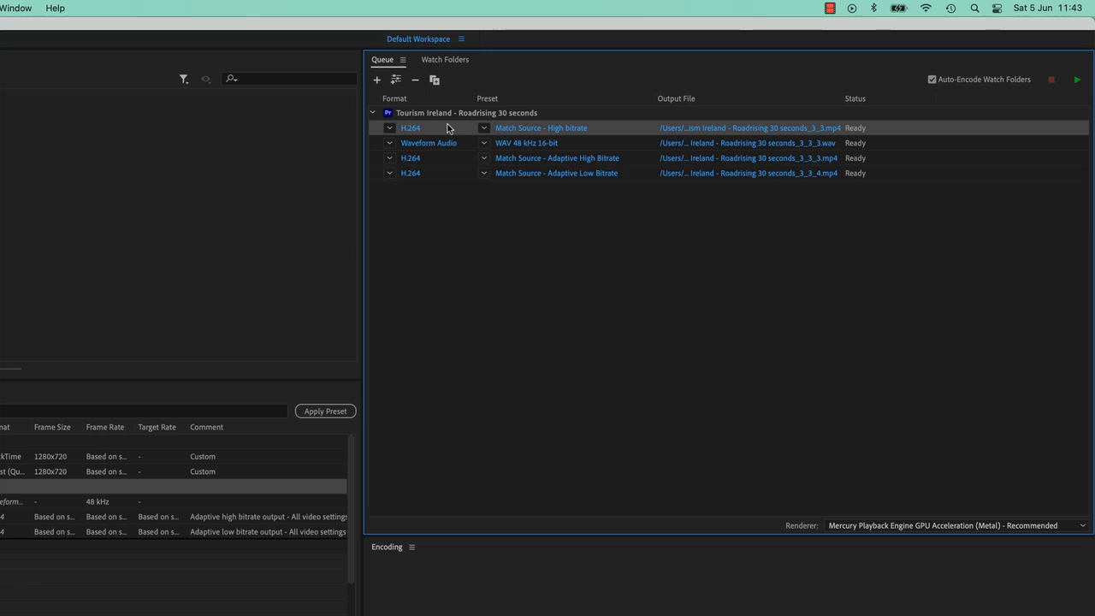
click(415, 79)
click(364, 406)
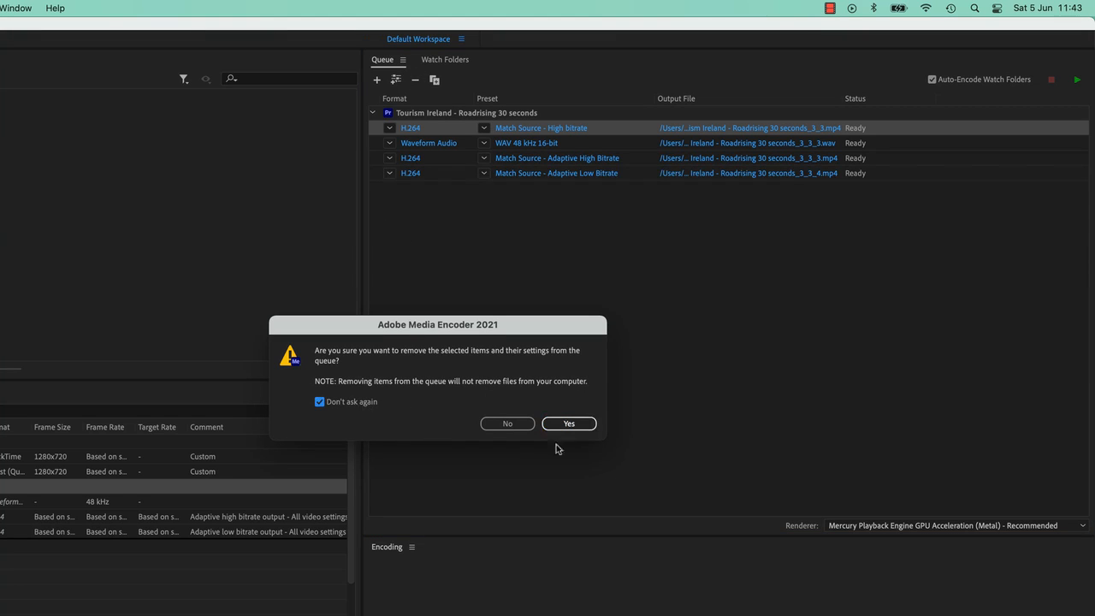
click(586, 428)
click(544, 302)
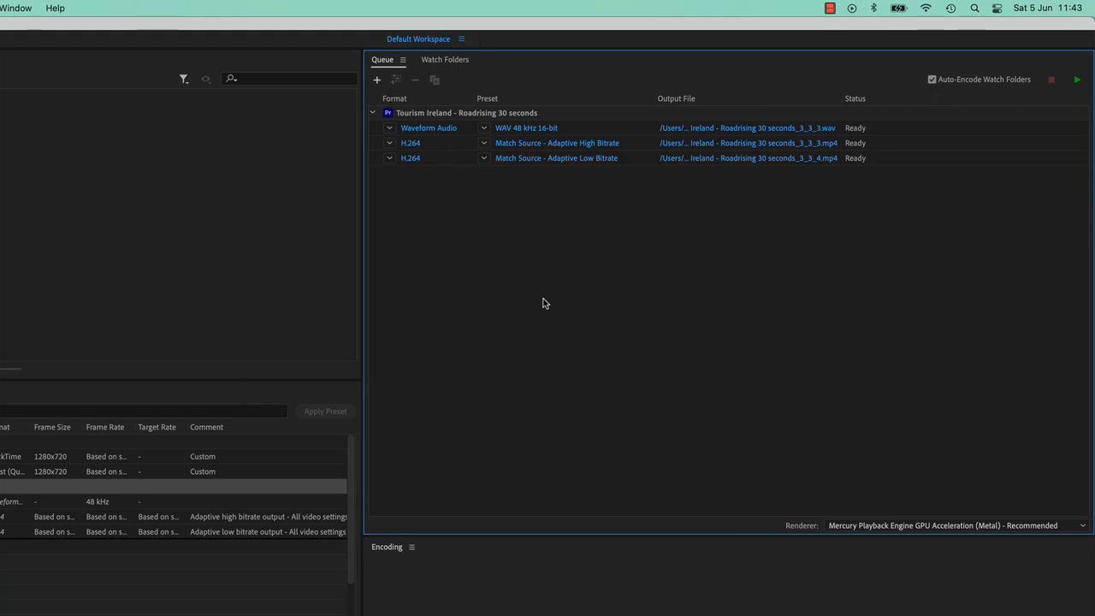